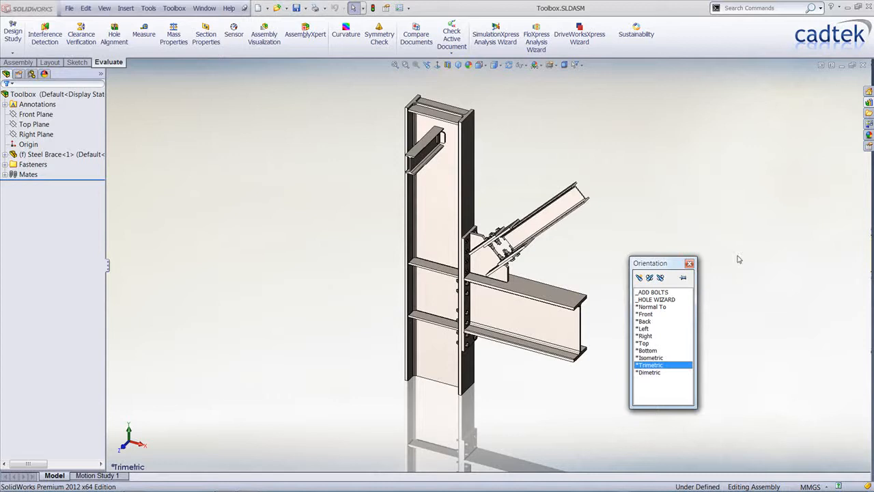
- Switch to the ADD BOLTS view and open the ANSI Metric hex head bolts in the Toolbox library
double_click(658, 293)
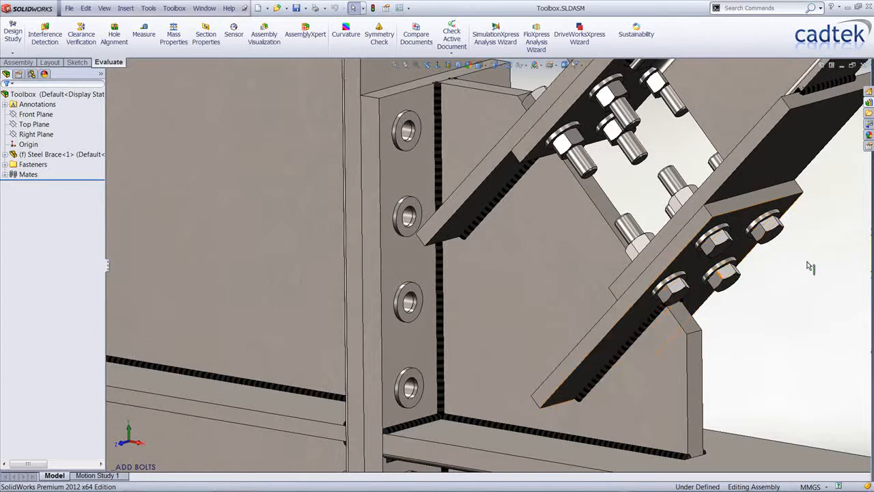
left_click(869, 103)
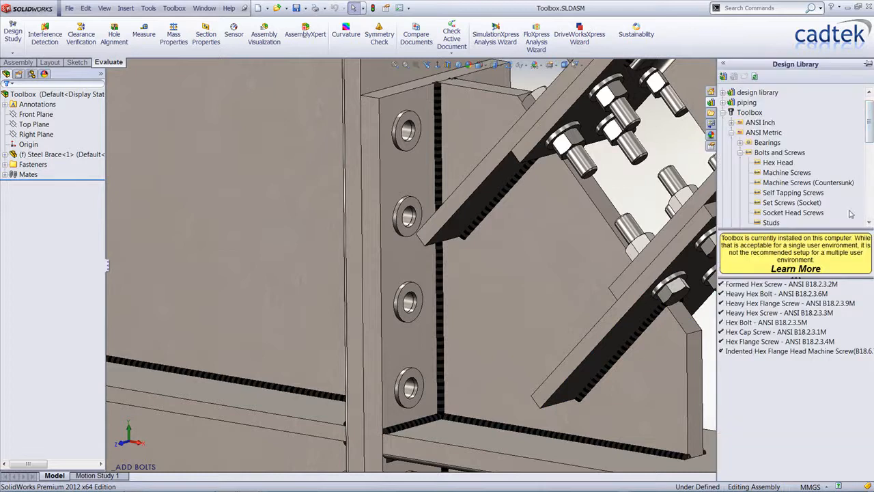
double_click(763, 134)
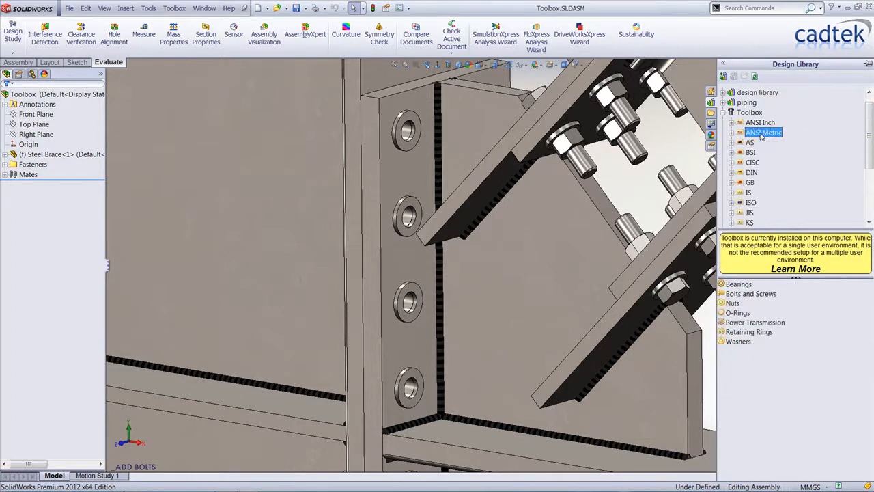
left_click(778, 123)
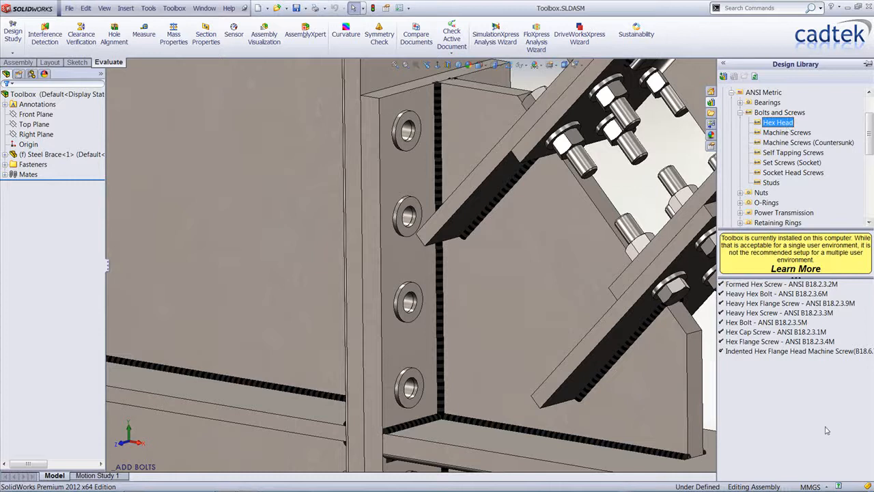
- Insert an M12 Hex Bolt - ANSI B18.2.3.5M, 55 long with simplified threads, into the top washer hole of the vertical plate
left_click(746, 325)
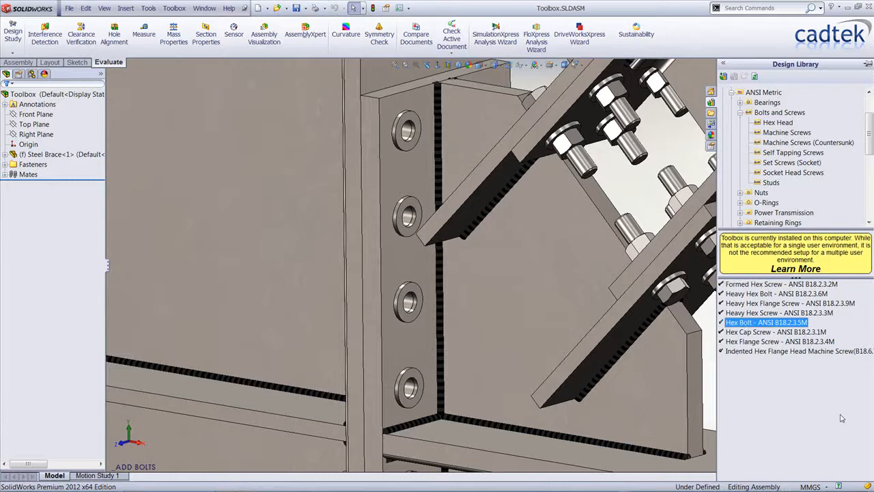
left_click(779, 326)
left_click_drag(736, 327, 415, 130)
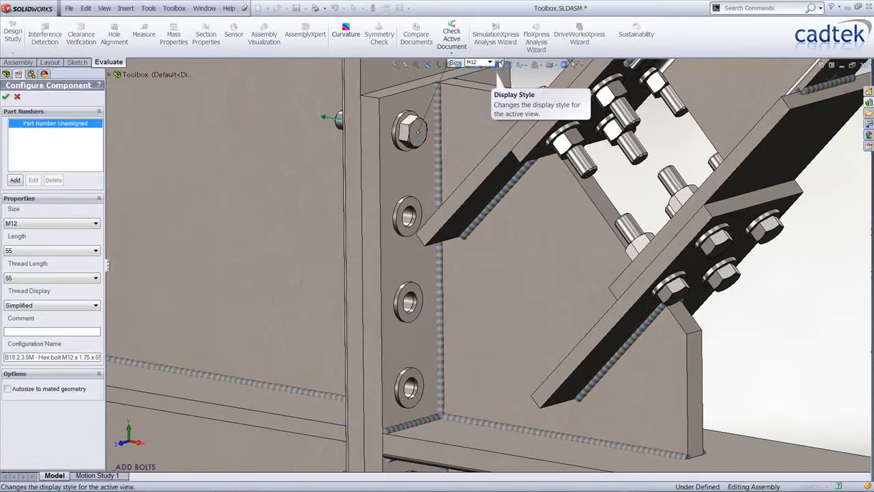
left_click(499, 62)
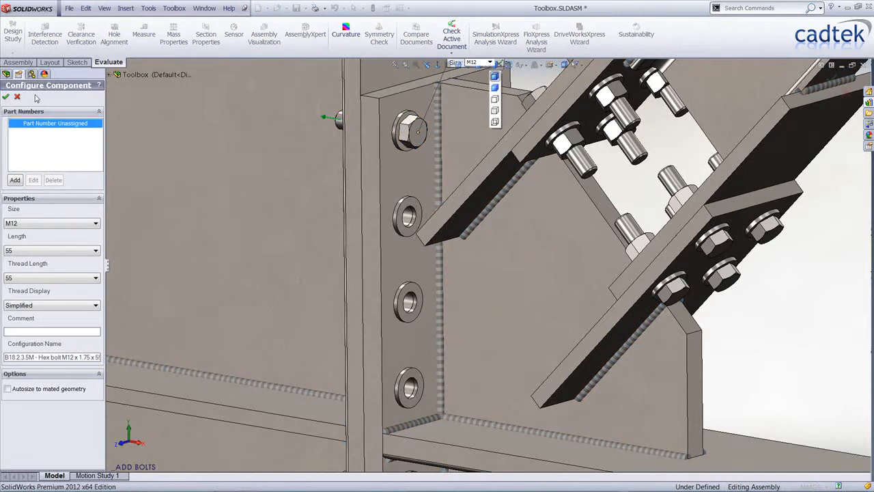
left_click(5, 97)
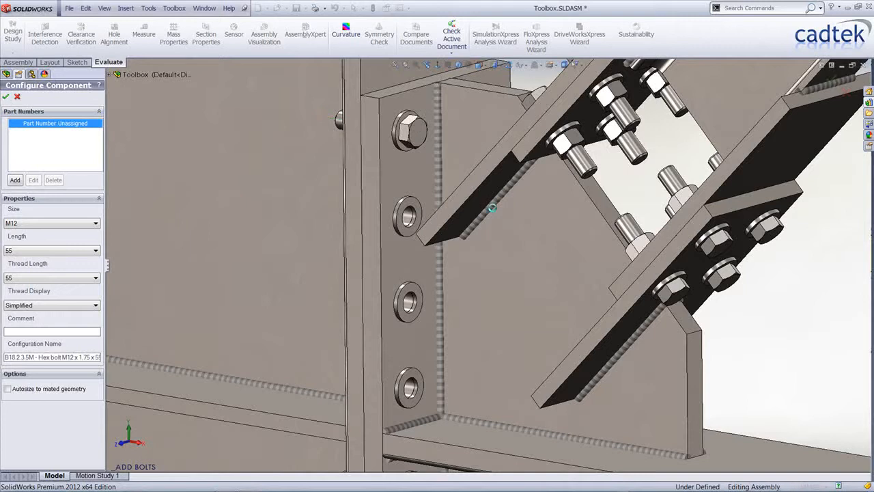
- Place copies of the M12 hex bolt in the three remaining washer holes below and finish inserting
left_click(429, 224)
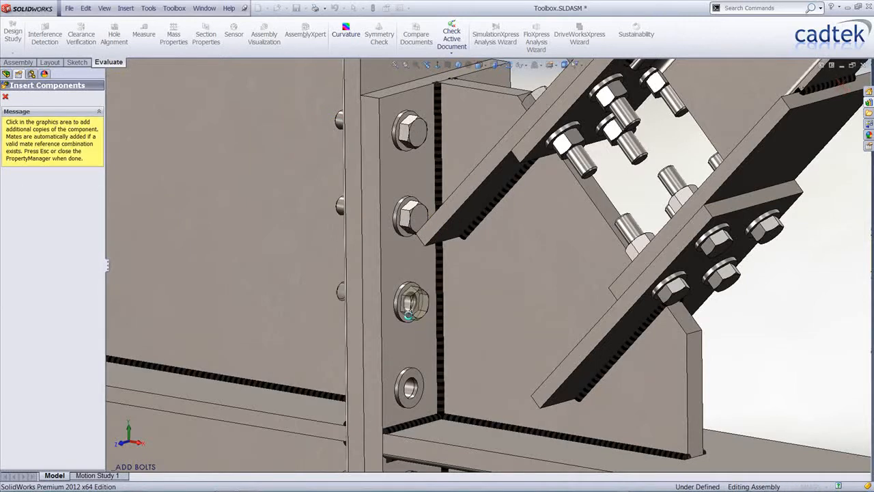
left_click(414, 322)
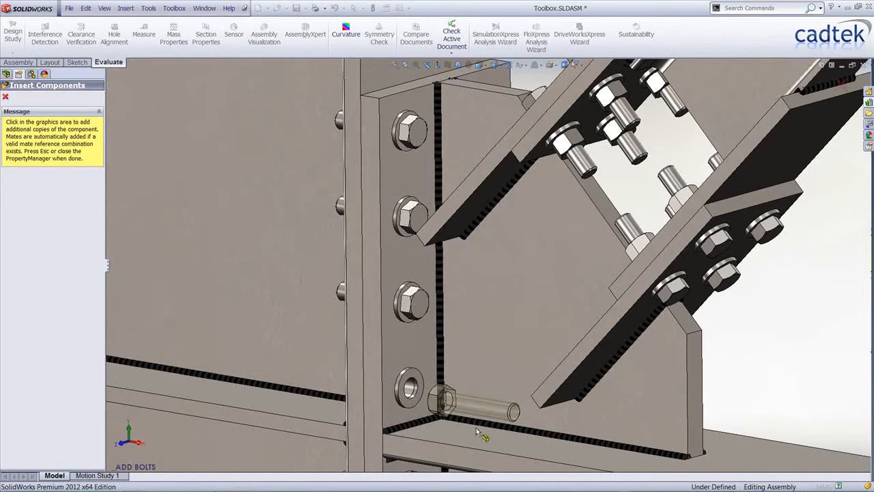
left_click(416, 406)
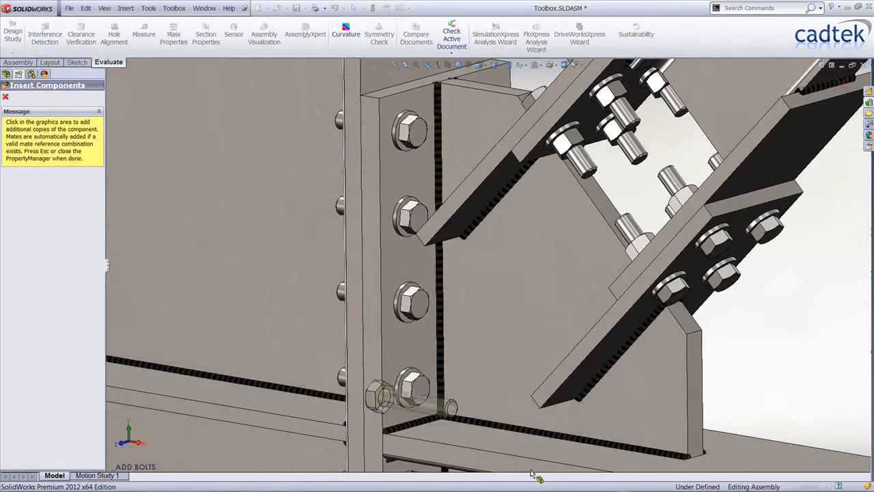
key("Escape")
- Insert an M12 Hex Nut Style 1 - ANSI B18.2.4.1M with double chamfer finish onto the top bolt behind the plate
middle_click_drag(415, 382, 499, 330)
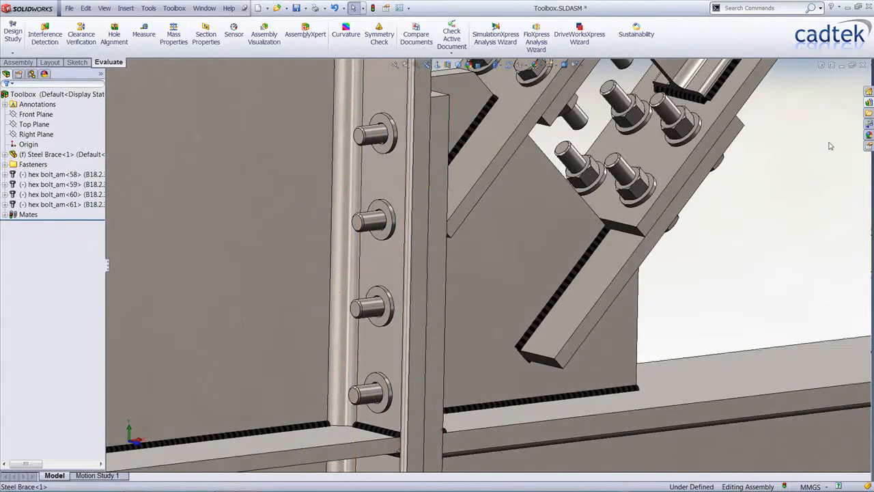
left_click(869, 104)
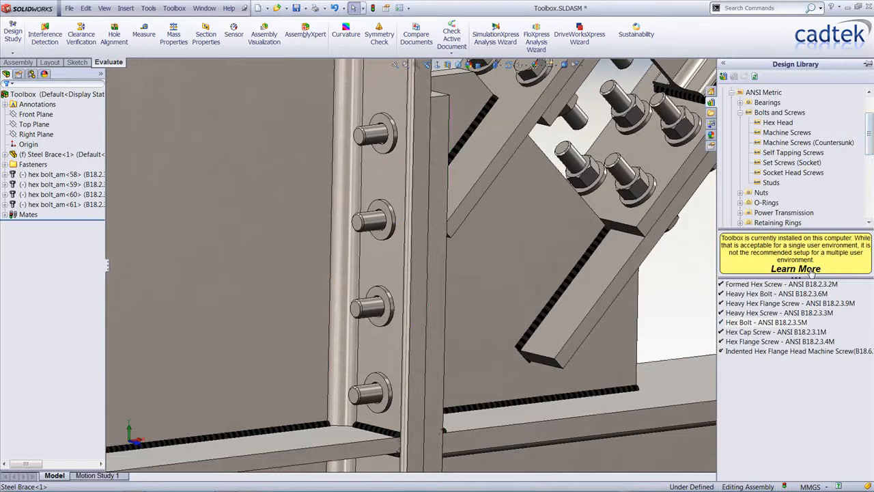
left_click(761, 193)
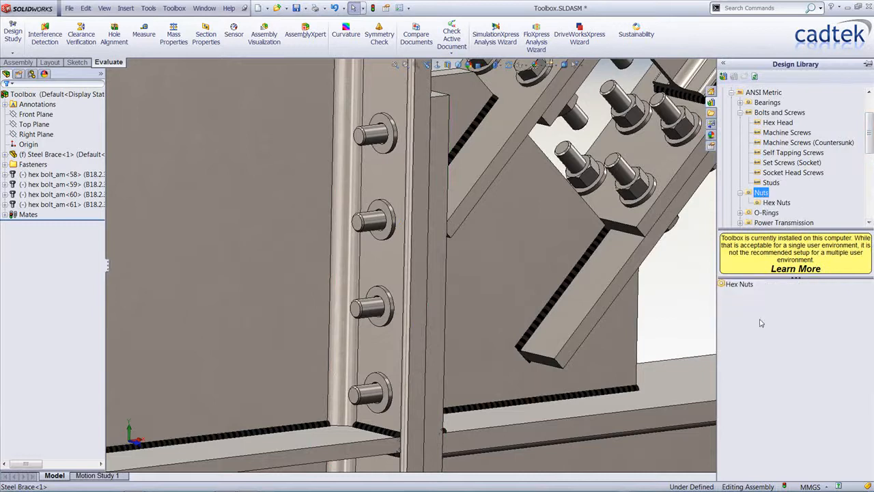
double_click(740, 284)
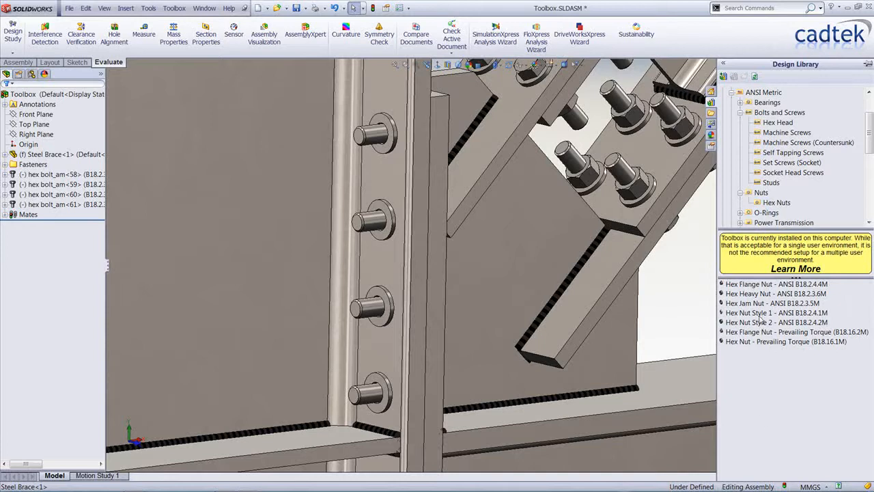
left_click_drag(760, 314, 386, 122)
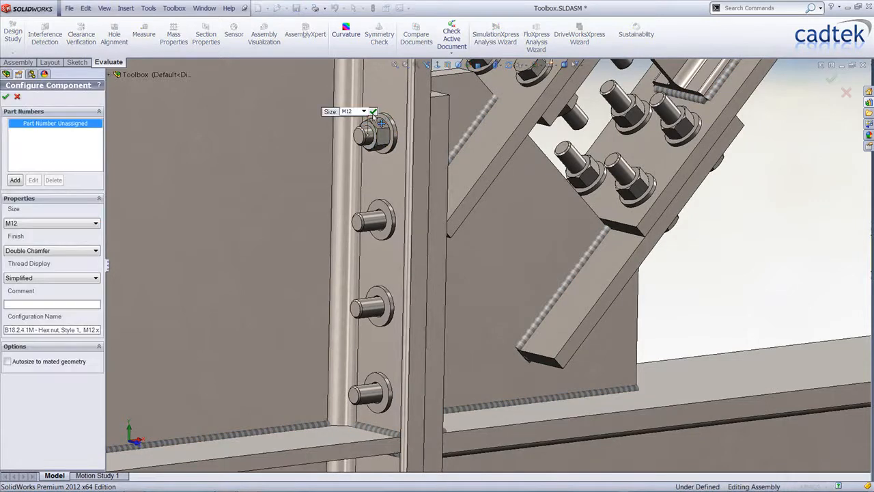
key("Return")
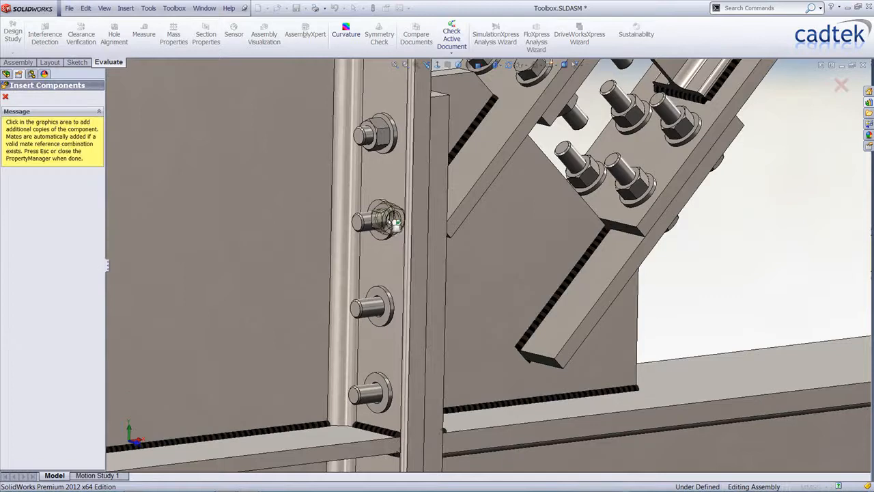
- Place copies of the M12 hex nut on the three remaining bolts and finish inserting
left_click(392, 238)
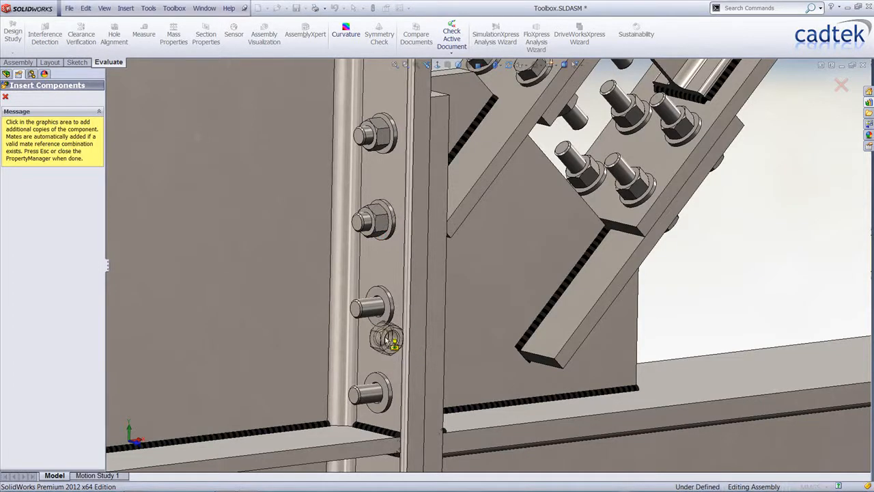
left_click(384, 330)
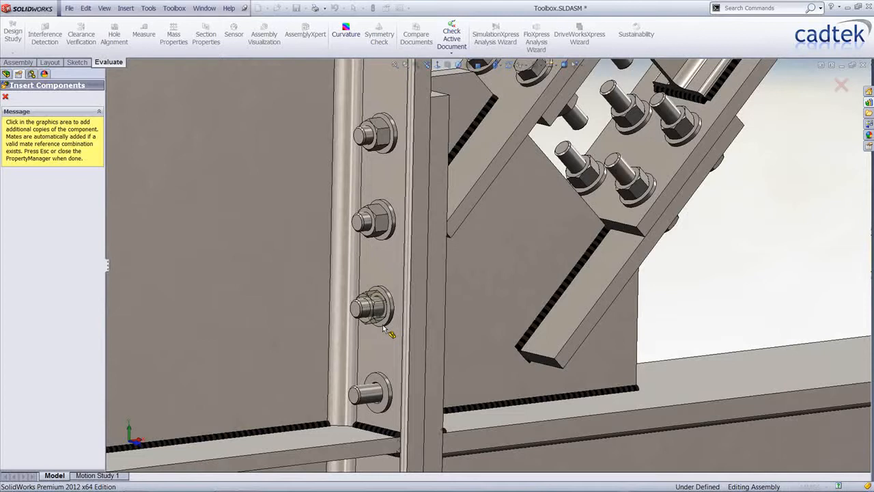
left_click(391, 407)
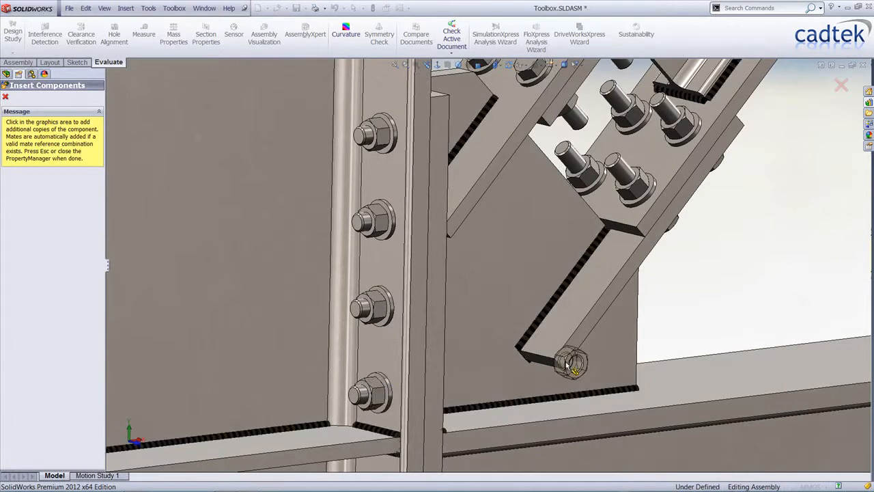
left_click(6, 96)
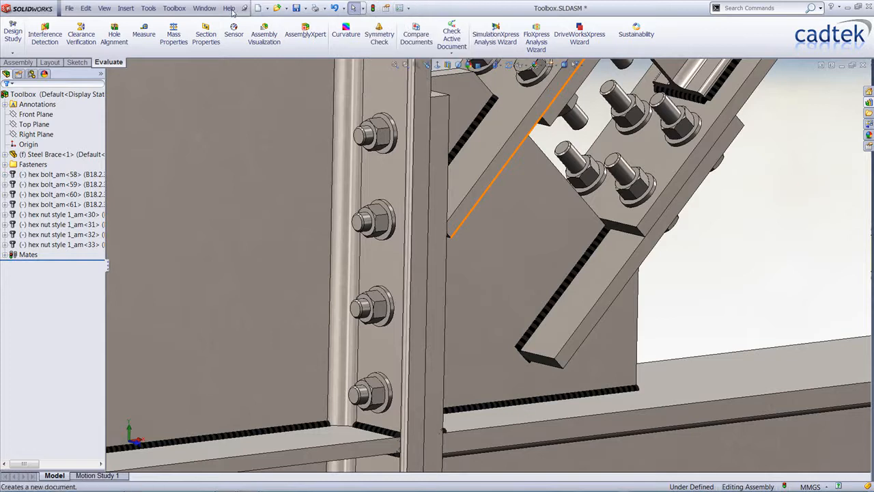
- Open the Toolbox hardware customization settings and display the ANSI Metric standard's categories
left_click(174, 8)
left_click(191, 86)
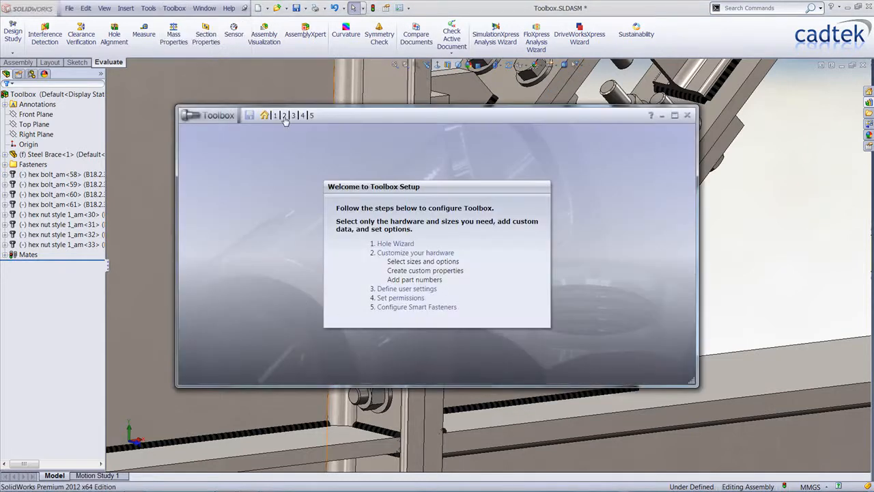
left_click(390, 257)
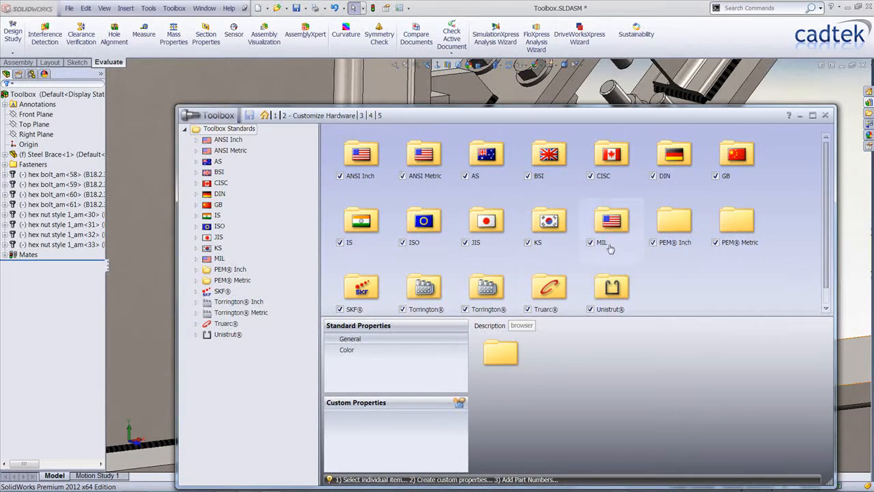
double_click(424, 162)
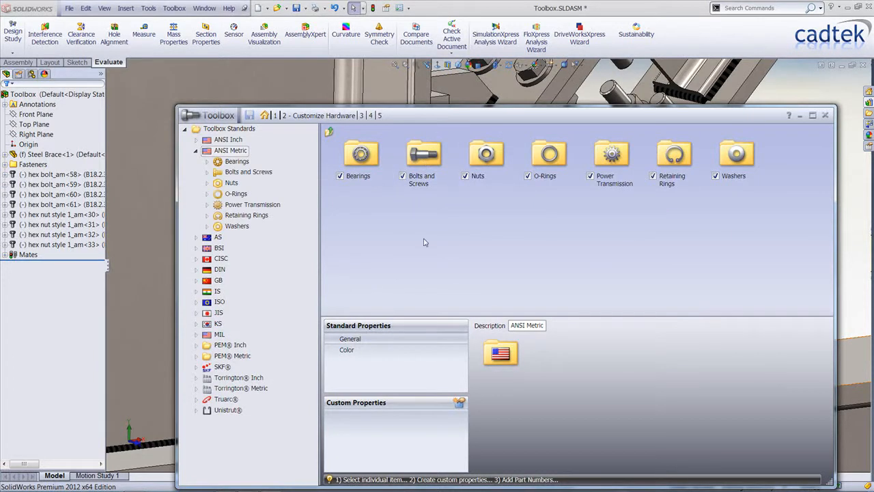
- Create a new folder named "Washers and O Rings" under the ANSI Metric standard
right_click(230, 150)
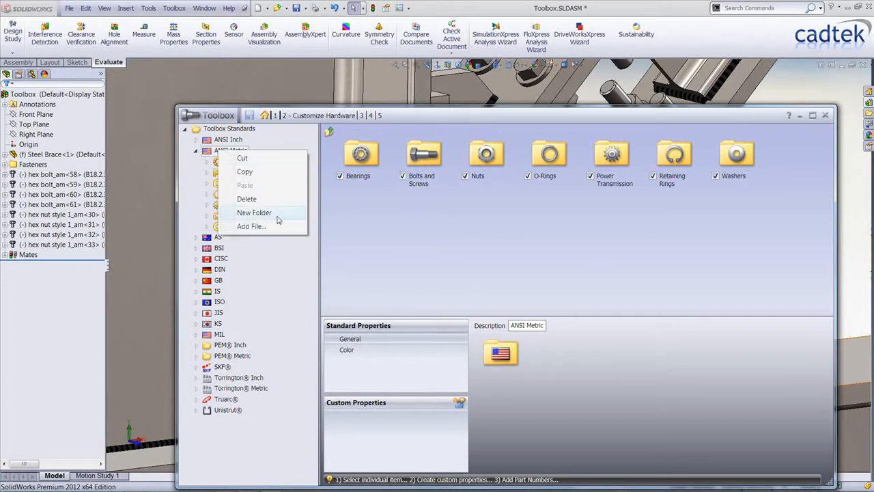
left_click(277, 213)
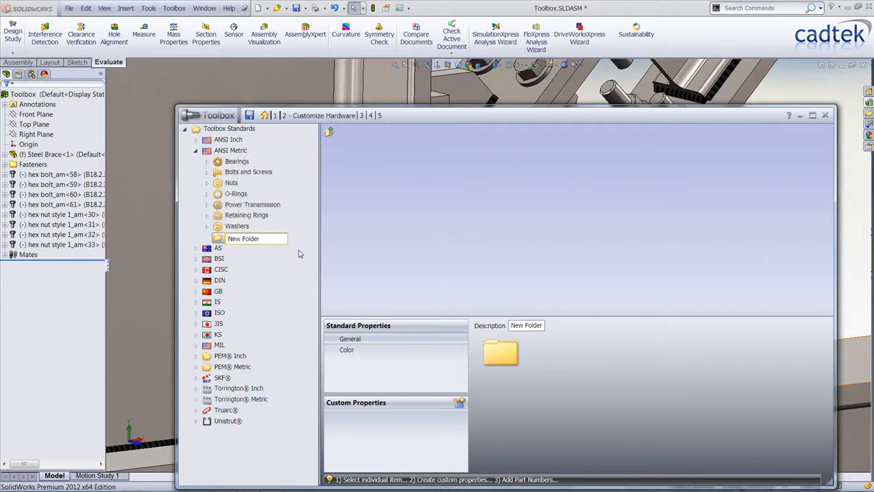
type("W")
type("ashers and O Rings")
- Copy the ANSI Metric Washers folder into the Washers and O Rings folder
left_click(236, 227)
right_click(250, 231)
left_click(282, 249)
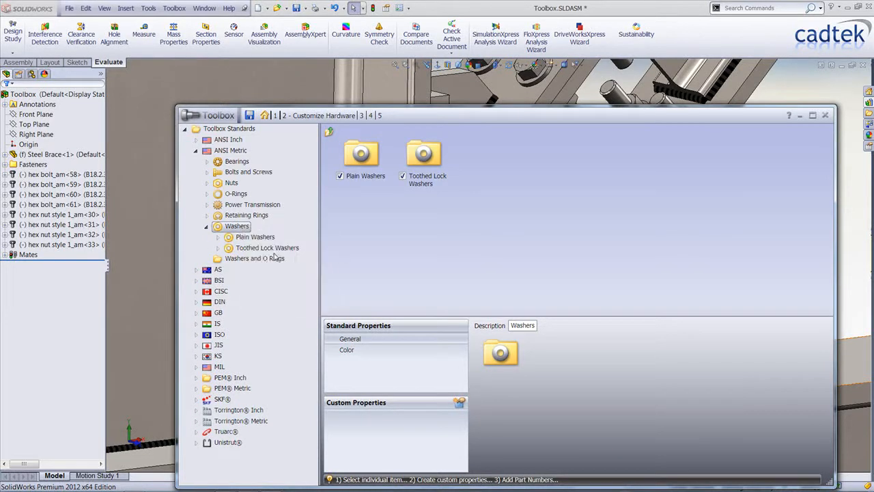
left_click(261, 250)
right_click(256, 277)
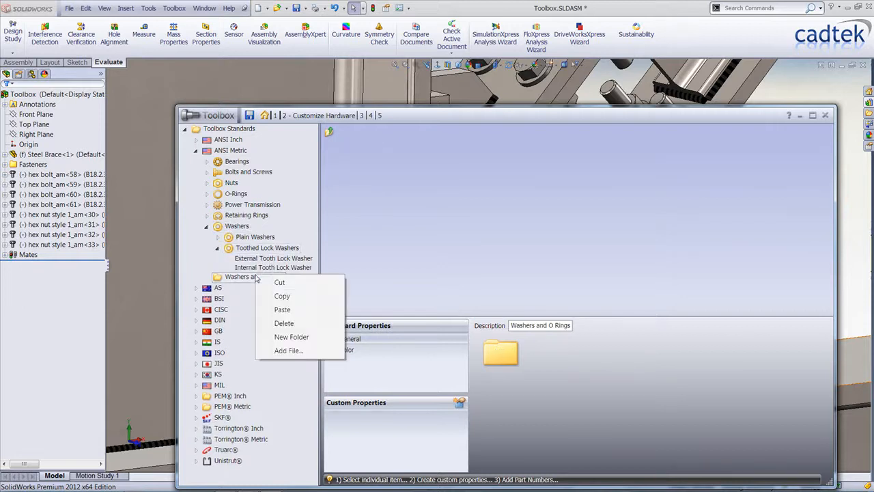
left_click(270, 308)
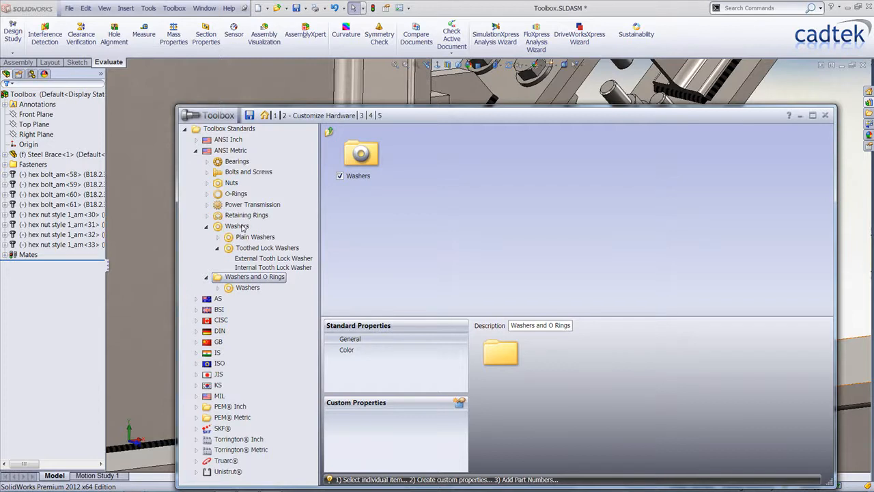
- Copy the ANSI Metric O-Rings folder into the Washers and O Rings folder
left_click(238, 197)
right_click(247, 196)
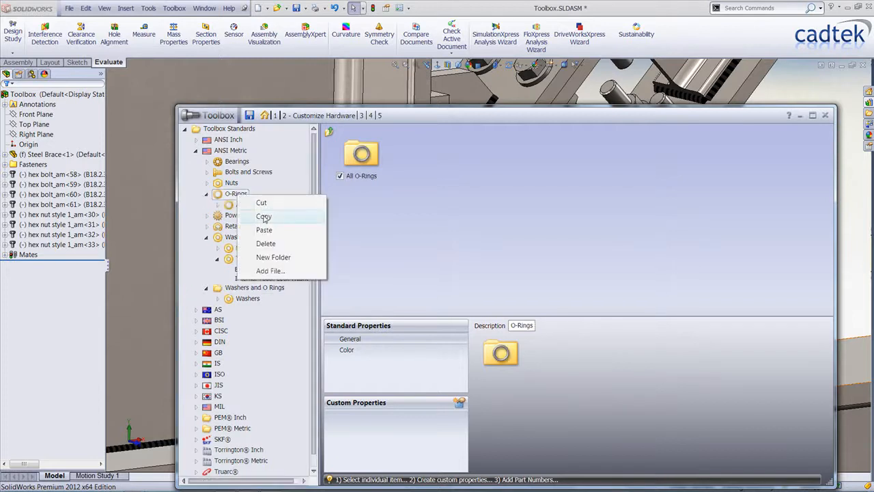
left_click(266, 219)
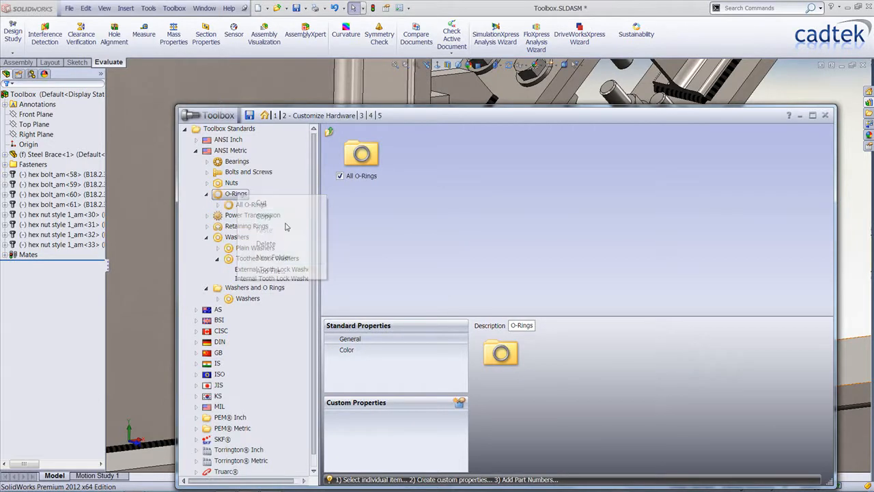
left_click(260, 289)
right_click(260, 289)
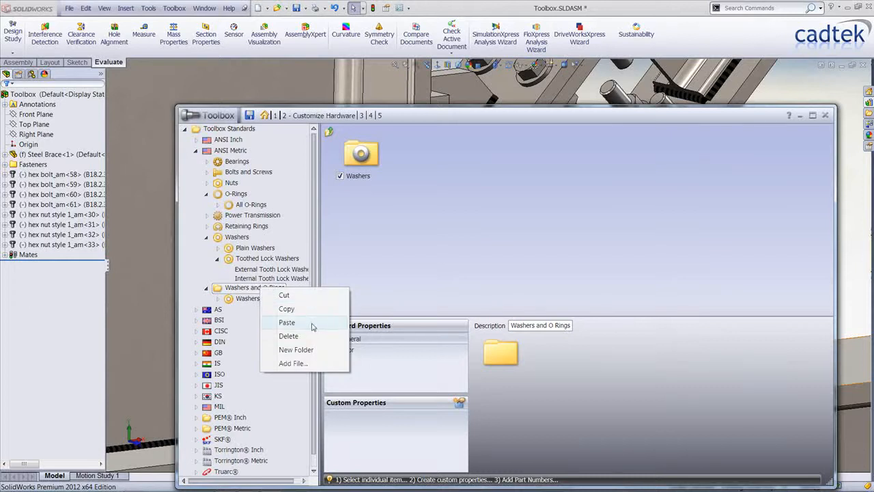
left_click(312, 324)
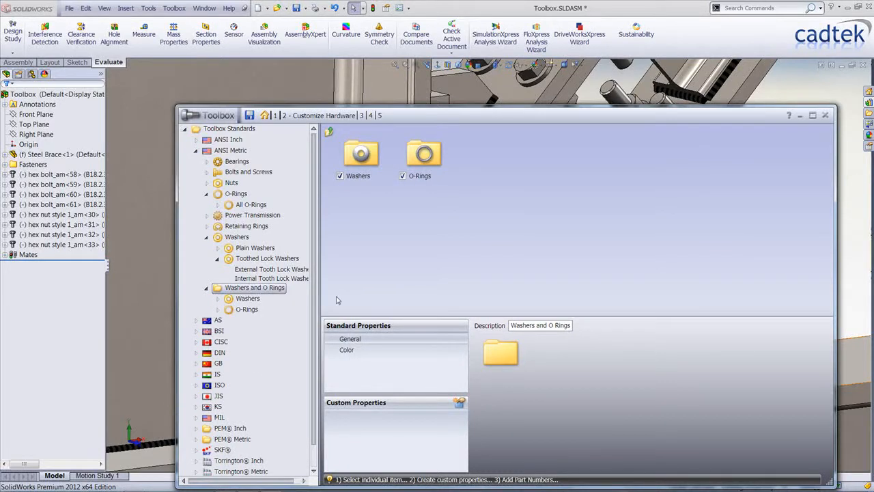
- Open the properties of the Wide Flat Washer - ANSI B18.22M in the copied Washers folder's Plain Washers
left_click(248, 301)
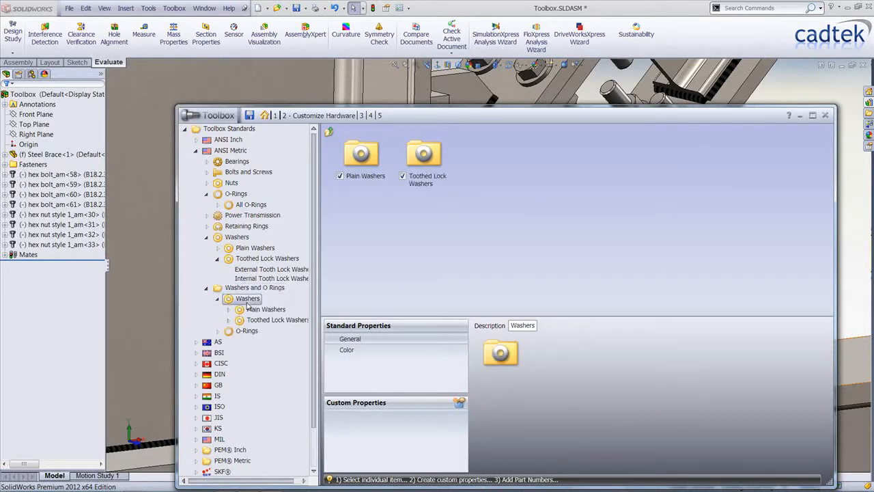
left_click(276, 311)
left_click(488, 184)
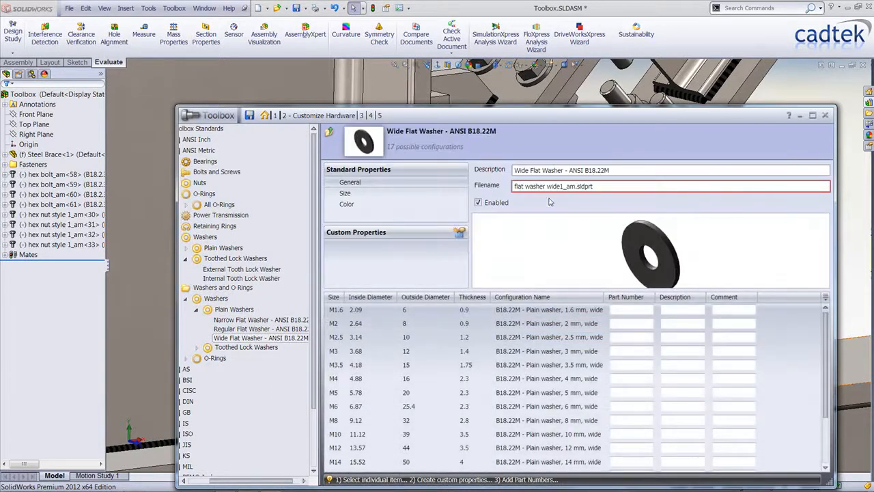
- Change the Wide Flat Washer's filename to flat washer wide1_am NEW.sldprt
left_click(575, 186)
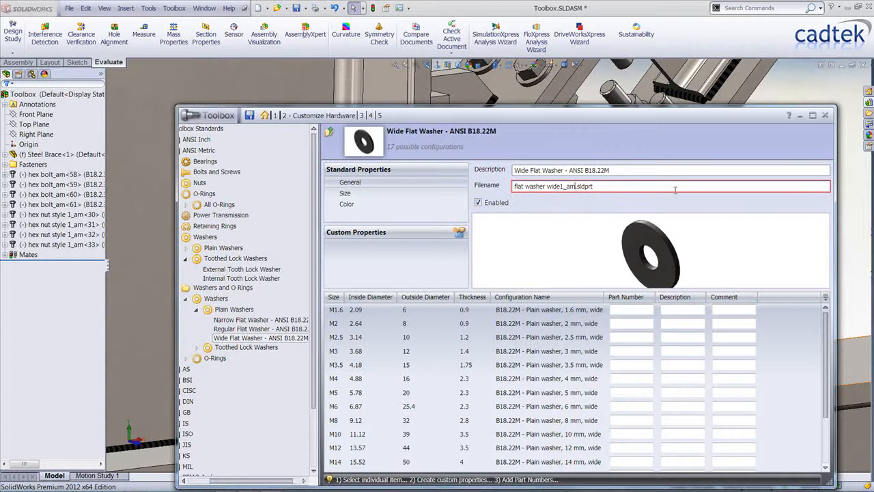
type("NEW")
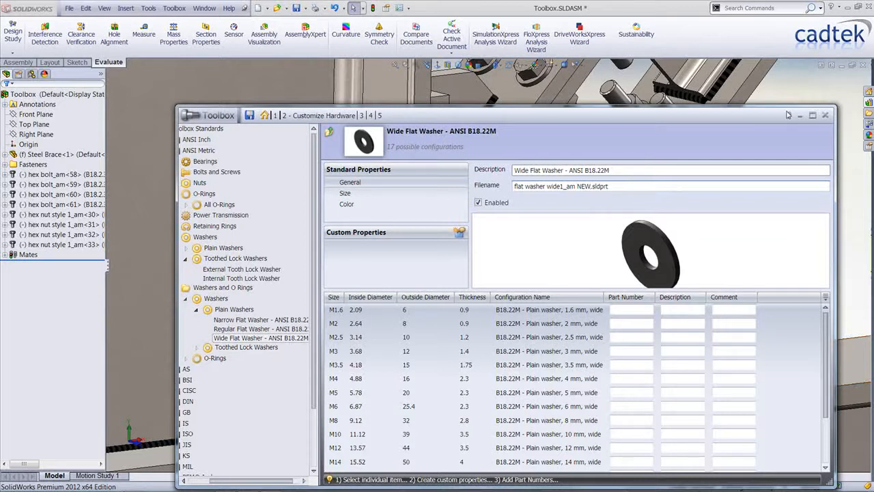
- Examine the Hole Wizard's Screw Clearances settings for ANSI Inch straight holes, including the fasteners available for reassignment
left_click(276, 116)
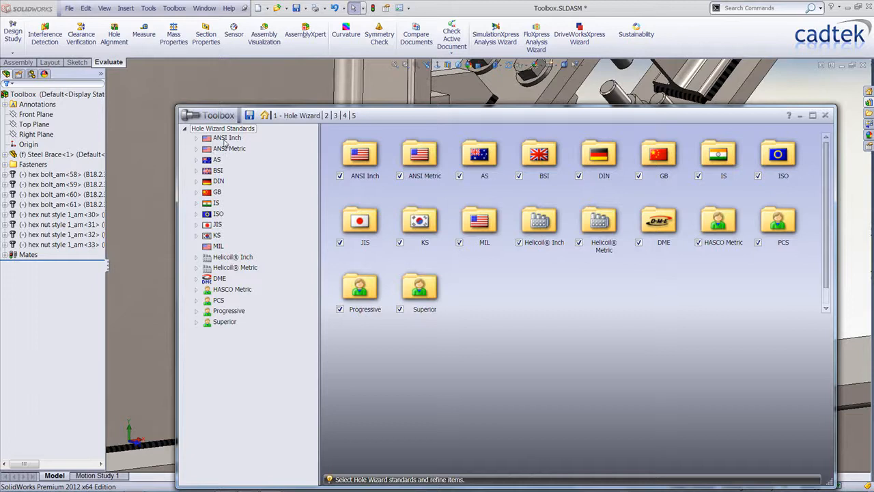
left_click(224, 140)
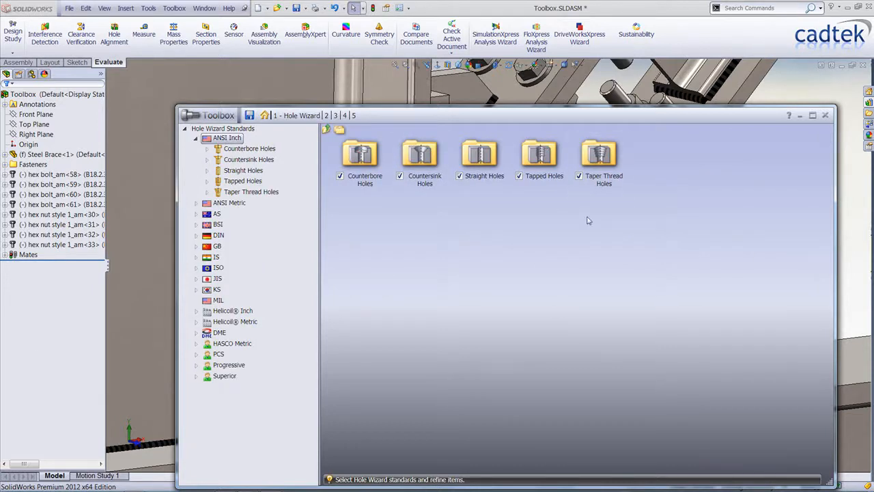
double_click(482, 156)
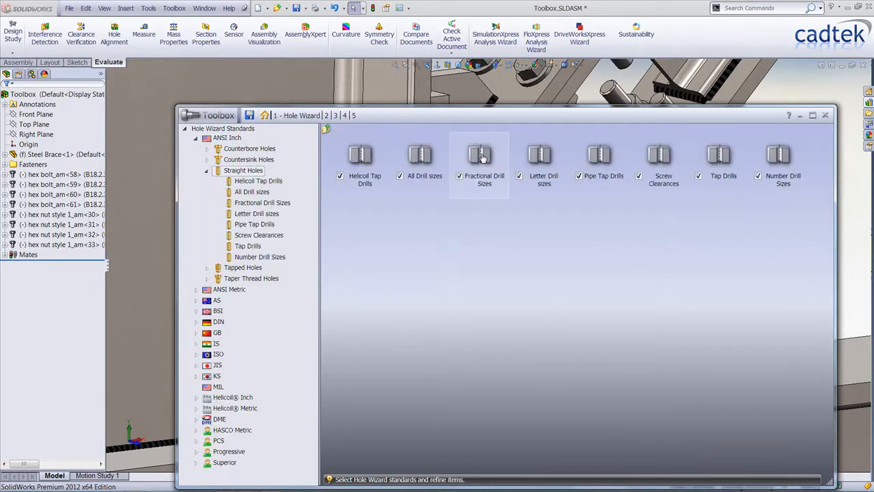
left_click(259, 236)
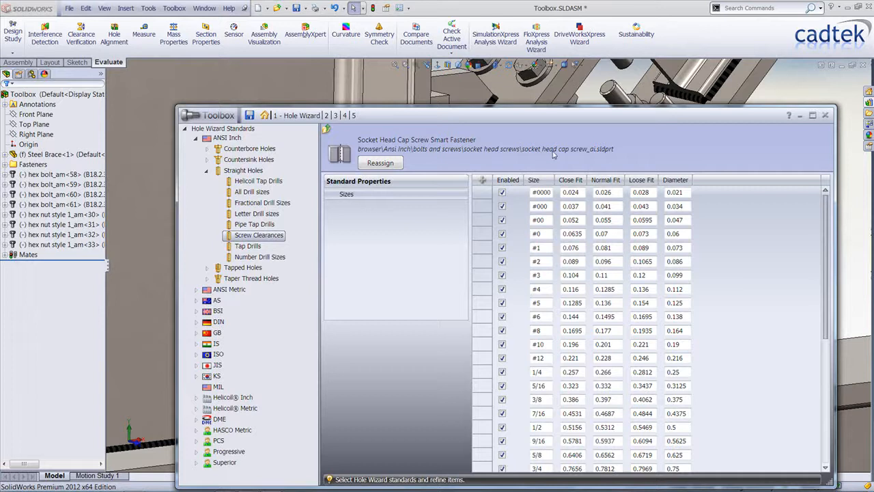
left_click(381, 164)
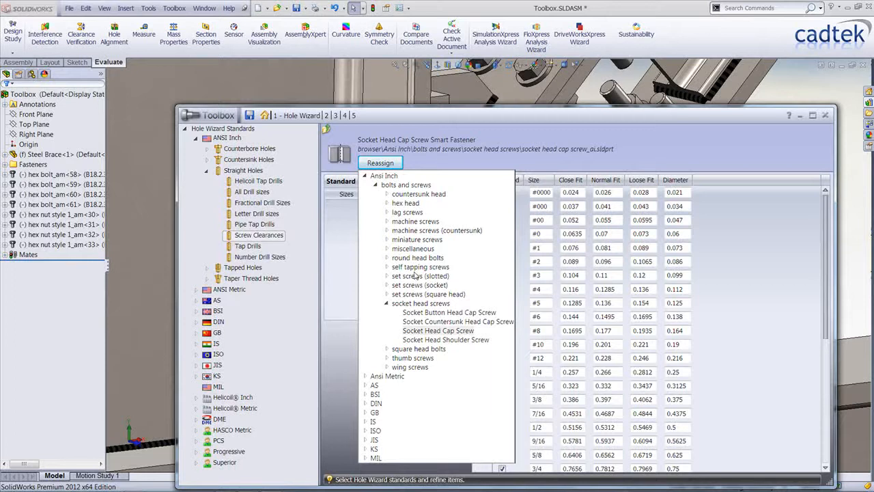
- Move the Toolbox settings window aside and close it without saving the changes
left_click(410, 111)
left_click_drag(410, 111, 319, 73)
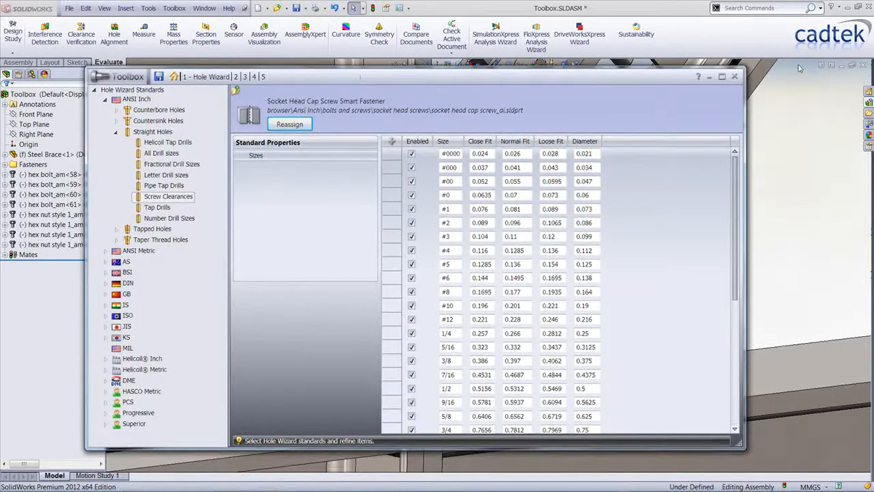
left_click(734, 77)
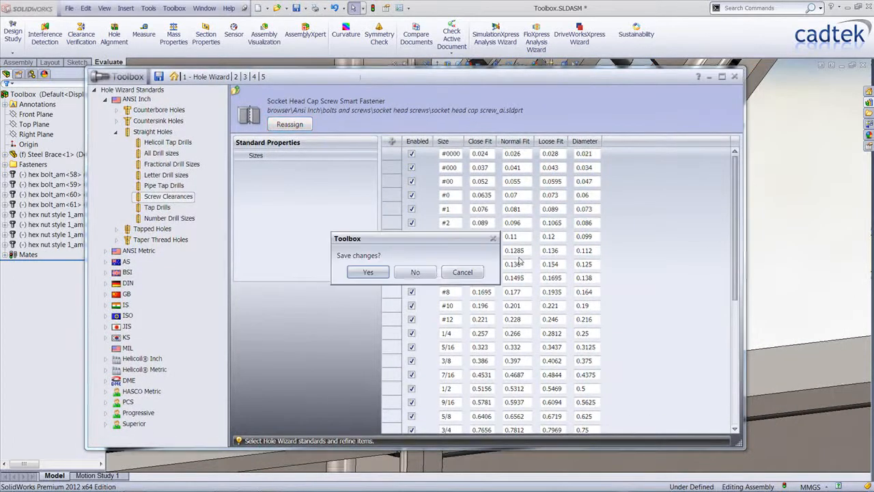
left_click(415, 272)
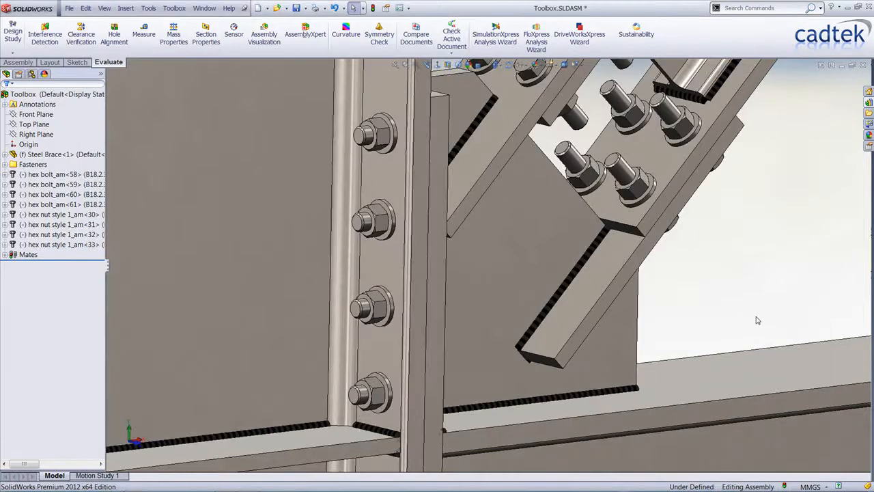
- In the saved HOLE WIZARD view, position two M12 screw clearance holes on the rounded plate's face, centred on its upper and lower corner arcs
key("space")
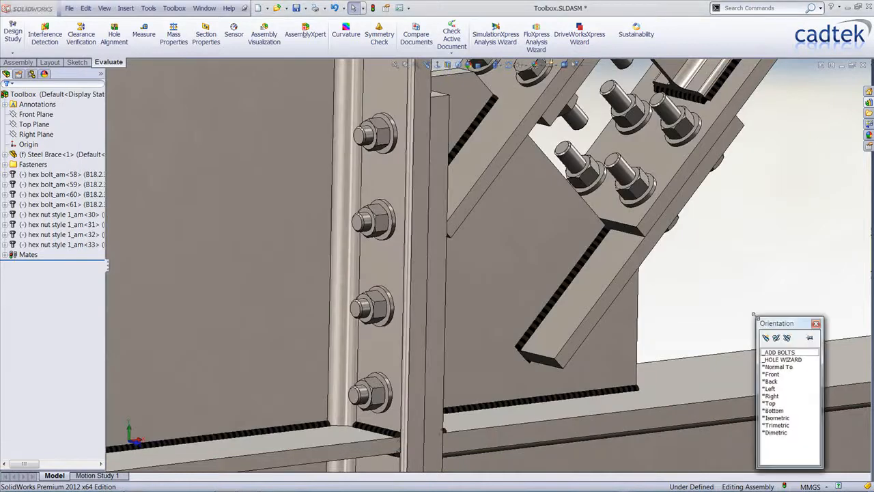
left_click(785, 359)
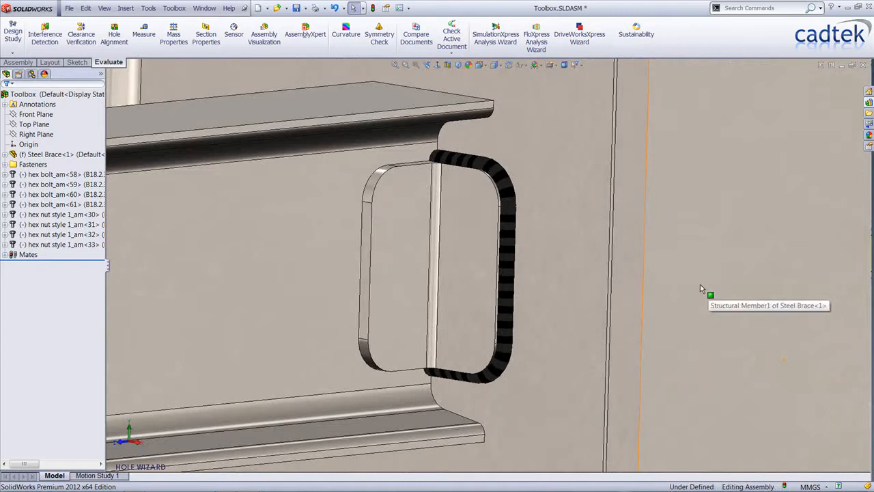
left_click(396, 236)
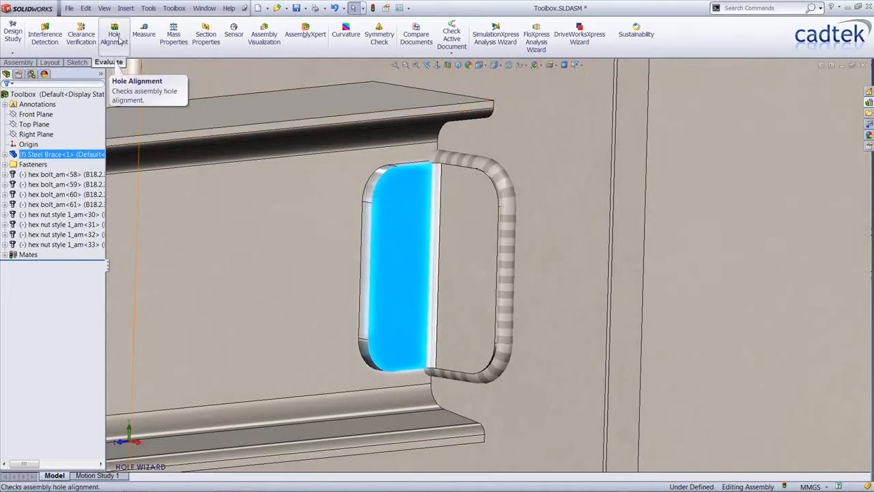
left_click(125, 8)
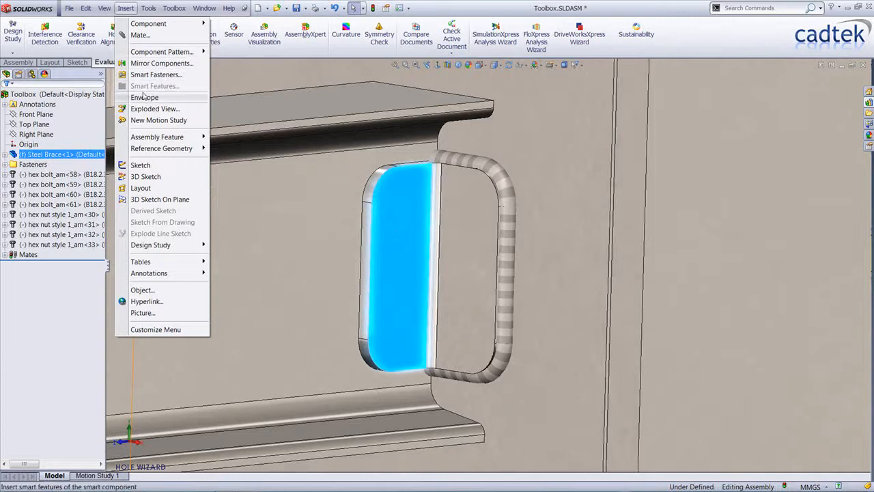
mouse_move(162, 141)
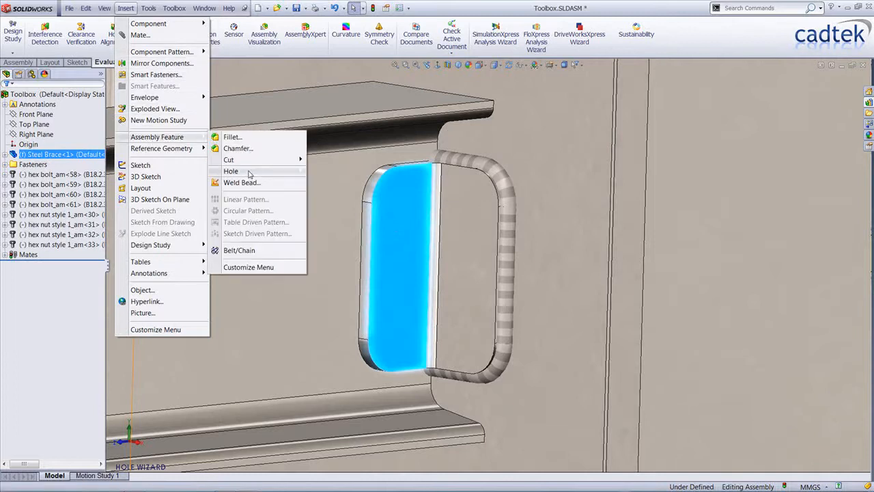
left_click(369, 182)
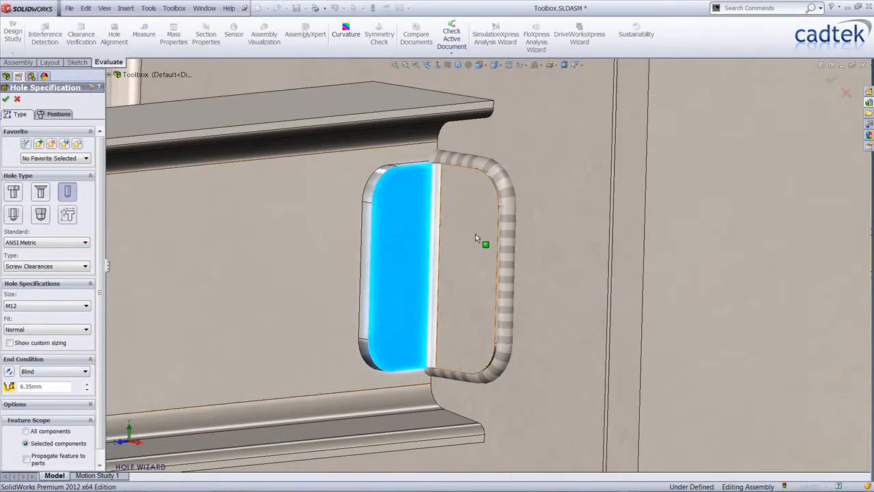
left_click(59, 115)
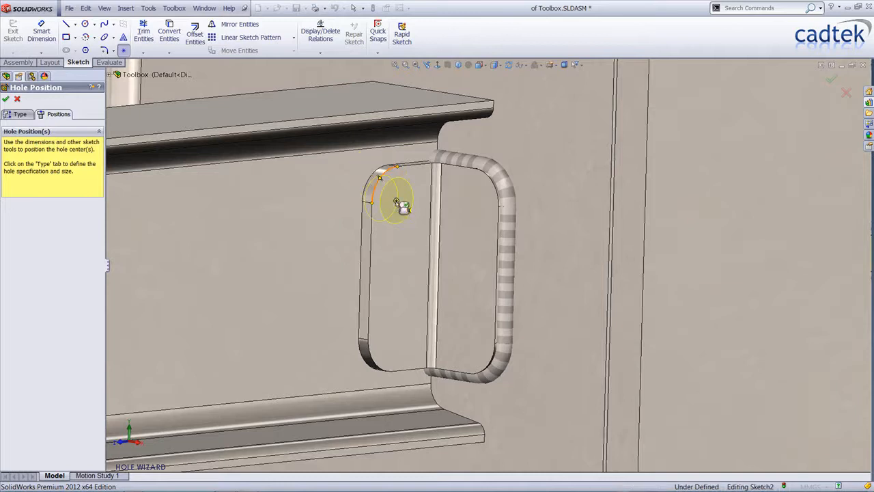
left_click(396, 200)
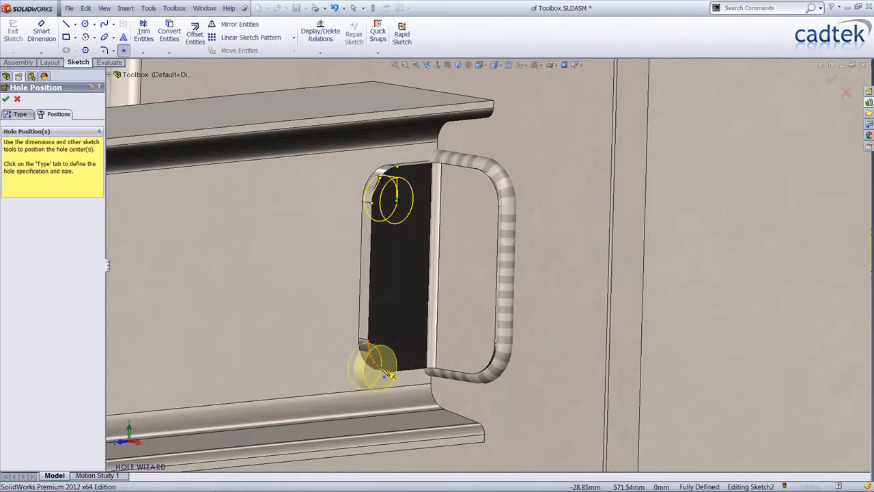
left_click(393, 336)
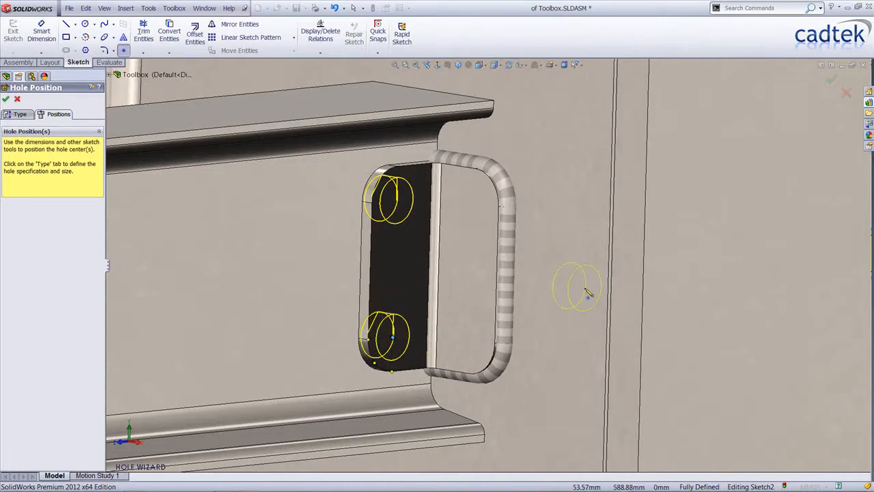